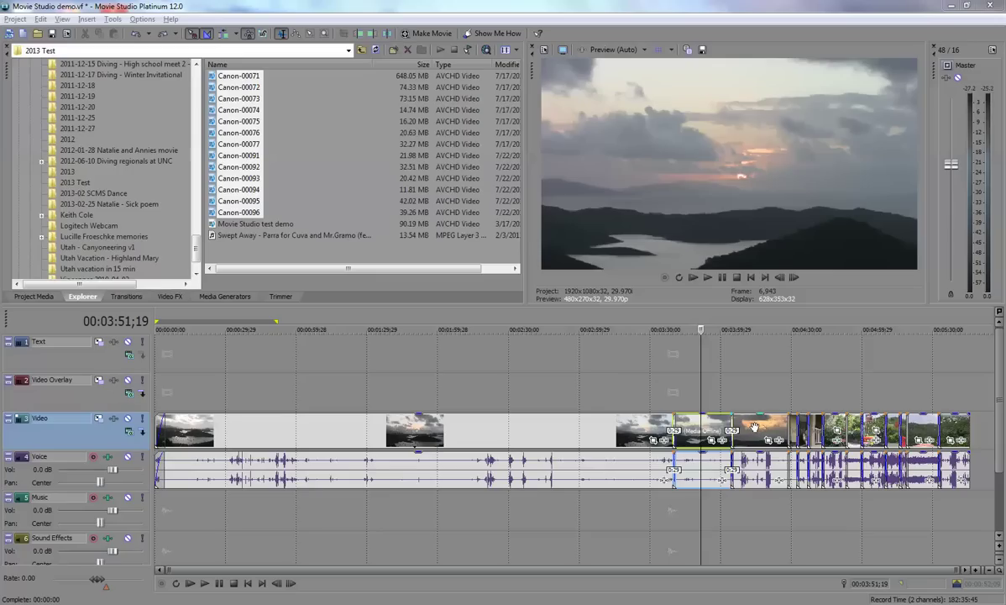
Step: Delete the cloudy clip just before the sunset shot so the later clips ripple left
{"action": "left_click_drag", "start_coordinate": [753, 429], "coordinate": [710, 428]}
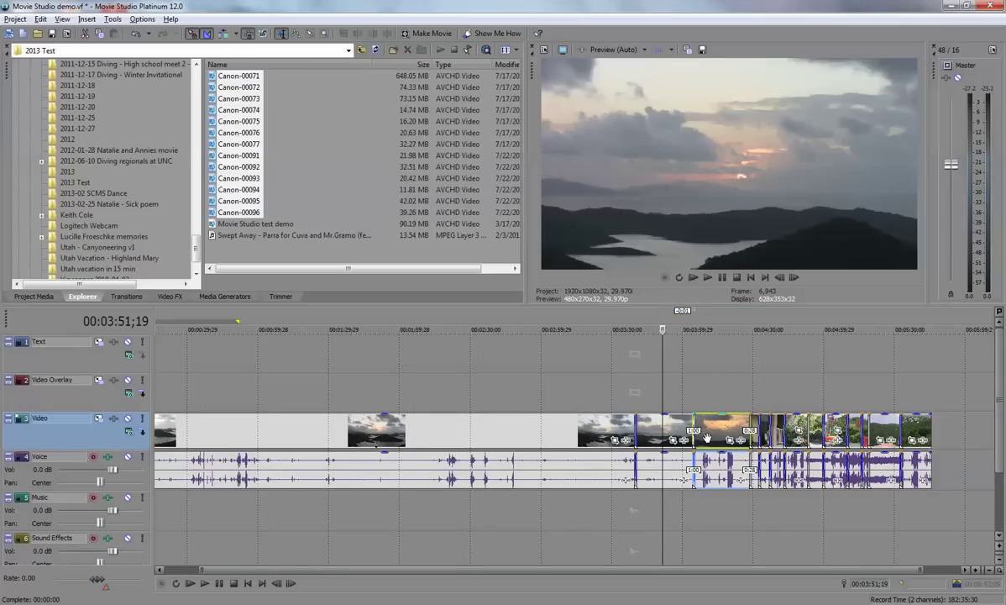
{"action": "left_click", "coordinate": [715, 461]}
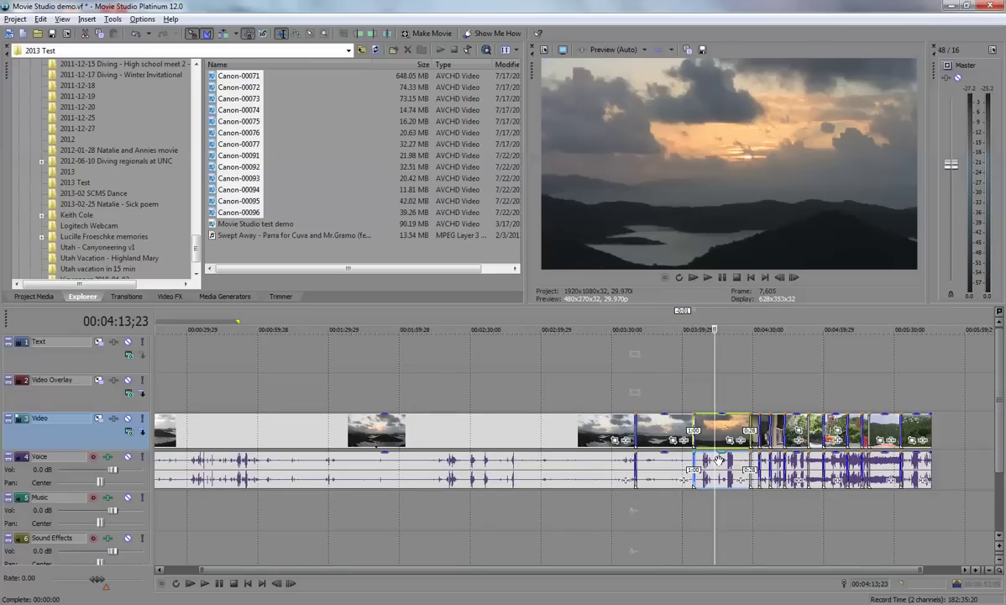
{"action": "key", "text": "Delete"}
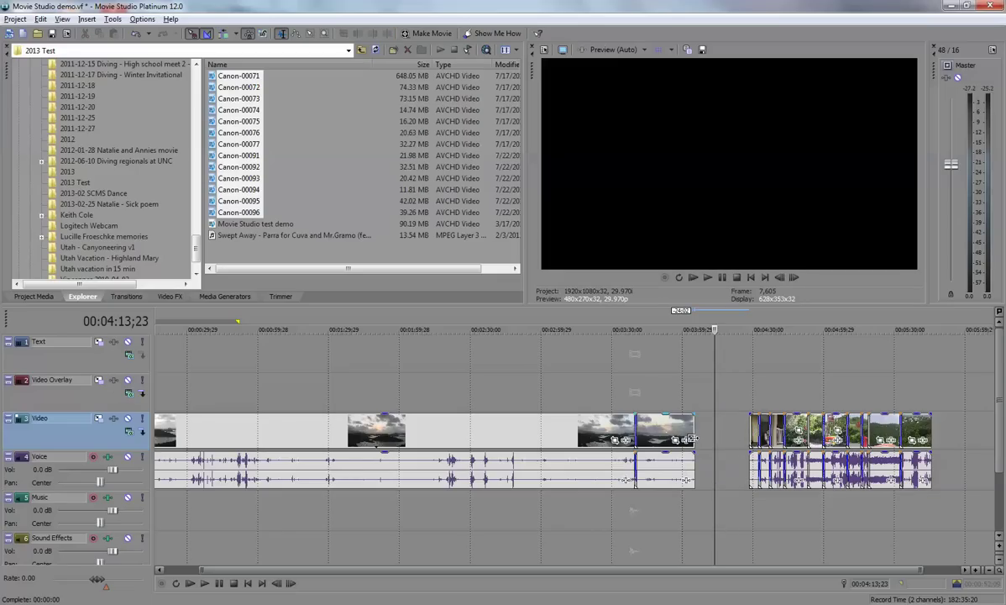
{"action": "key", "text": "ctrl+z"}
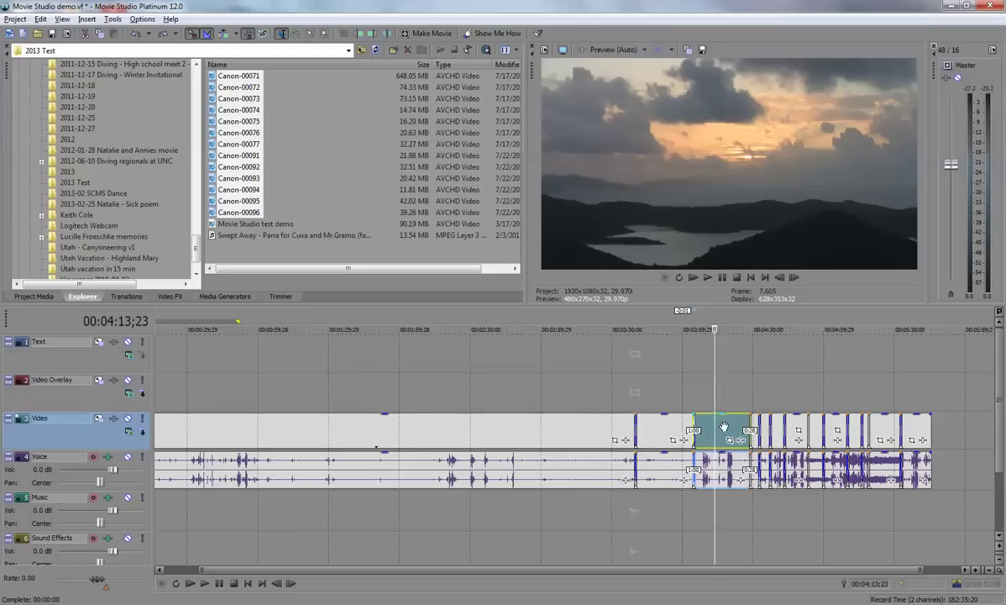
{"action": "left_click", "coordinate": [723, 427]}
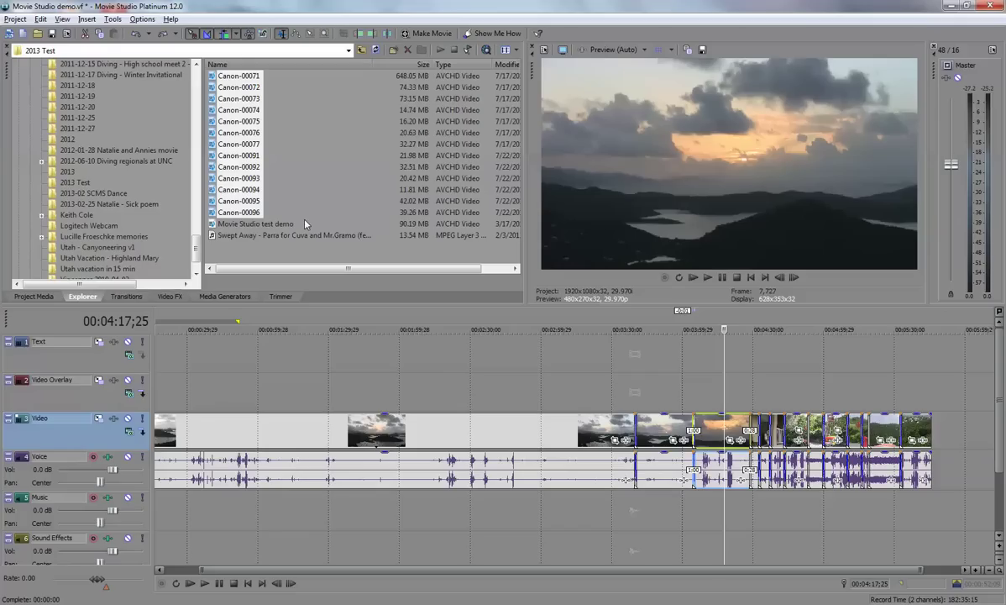
{"action": "left_click", "coordinate": [666, 430]}
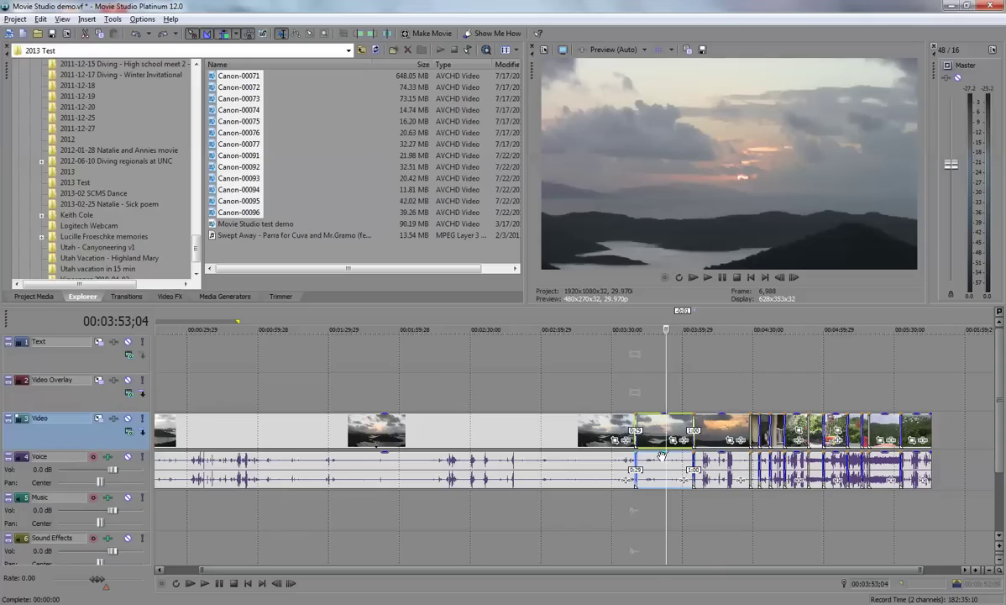
{"action": "key", "text": "Delete"}
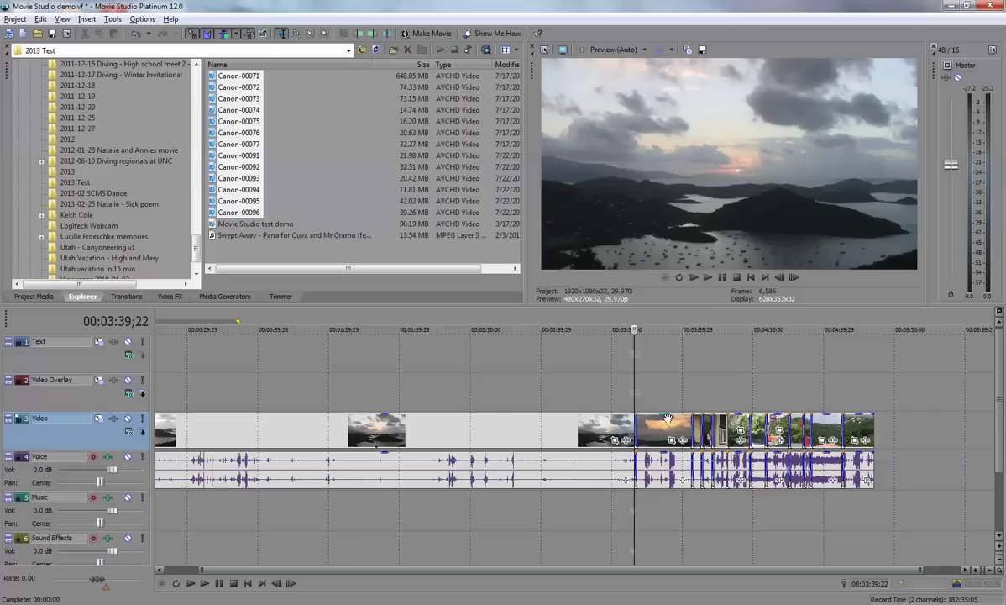
Step: Switch the Auto Ripple mode to Affected Tracks
{"action": "left_click", "coordinate": [236, 34]}
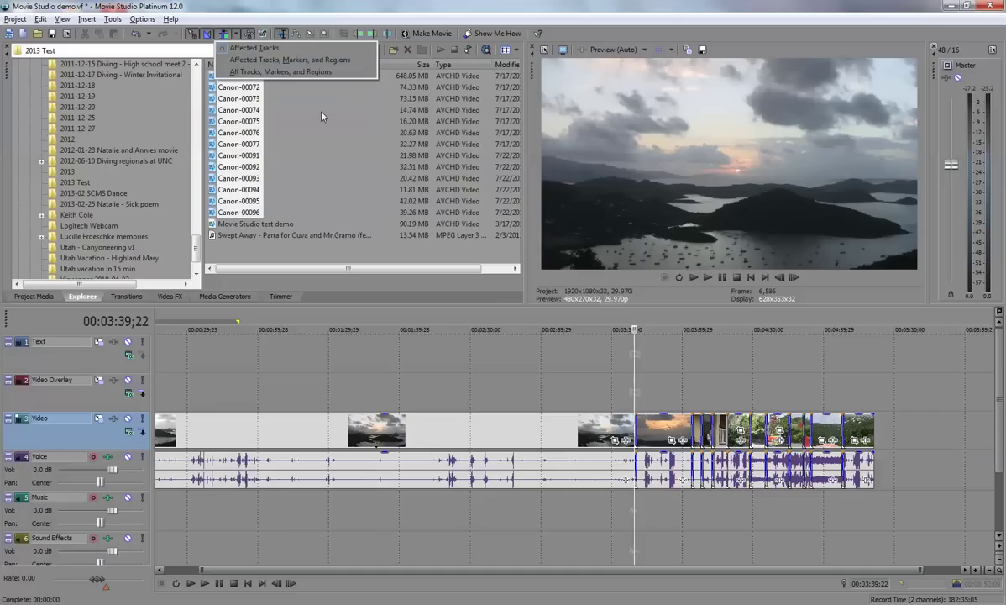
{"action": "left_click", "coordinate": [283, 45]}
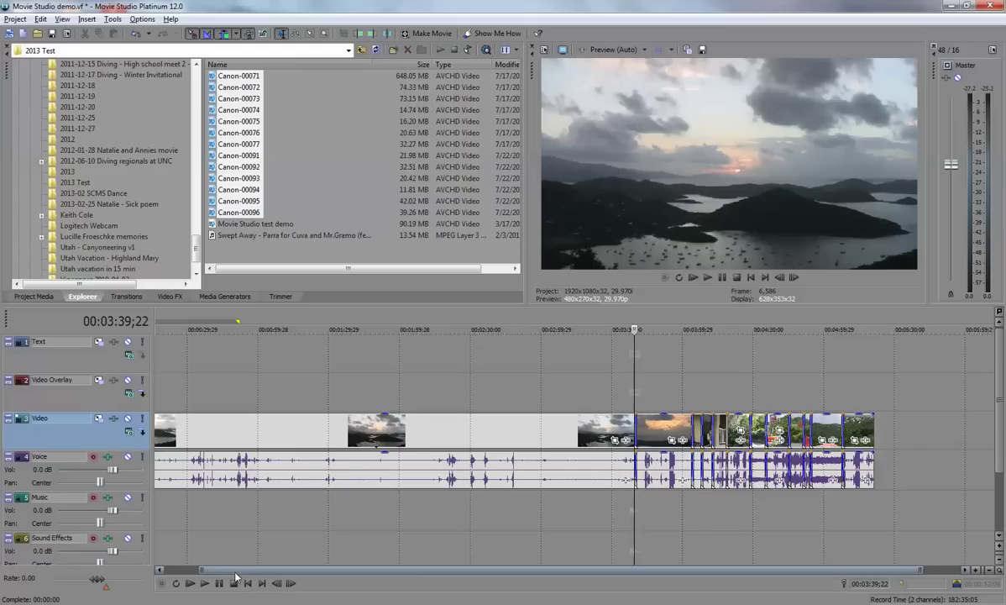
{"action": "scroll", "coordinate": [226, 542], "scroll_direction": "left", "scroll_amount": 2}
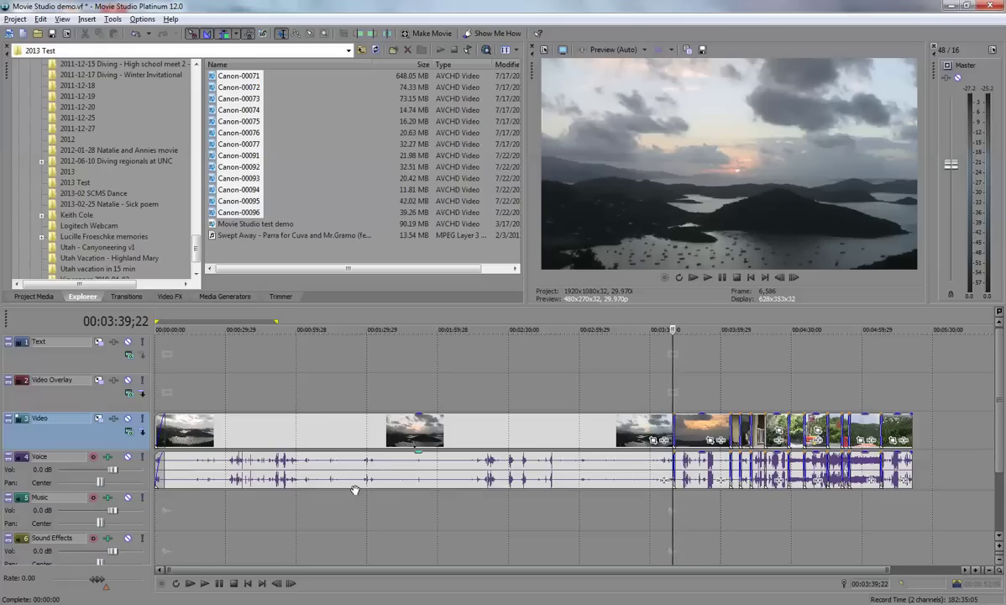
Step: Select the long landscape video clip together with its audio clip on the Voice track
{"action": "left_click_drag", "start_coordinate": [351, 438], "coordinate": [450, 433]}
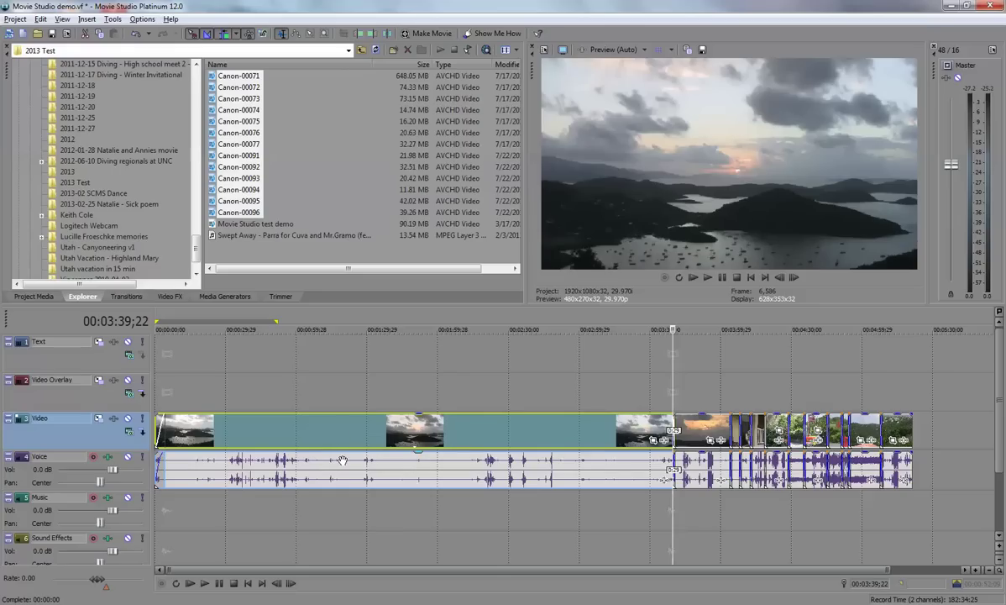
{"action": "left_click", "coordinate": [308, 437]}
{"action": "left_click", "coordinate": [326, 471], "text": "ctrl"}
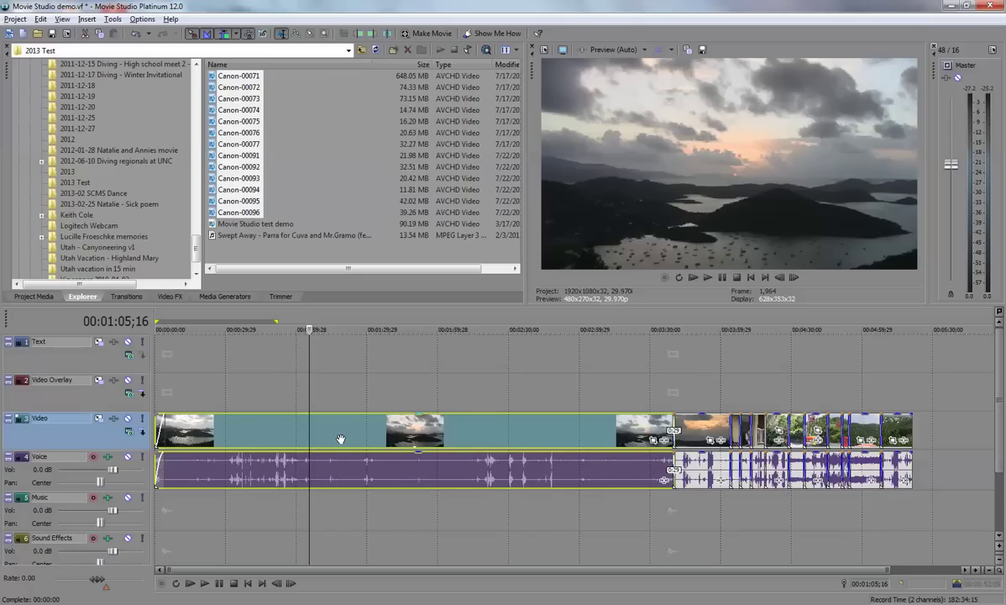
Step: Remove the long clip from its group with Group > Remove From, then select just its Voice audio
{"action": "right_click", "coordinate": [342, 435]}
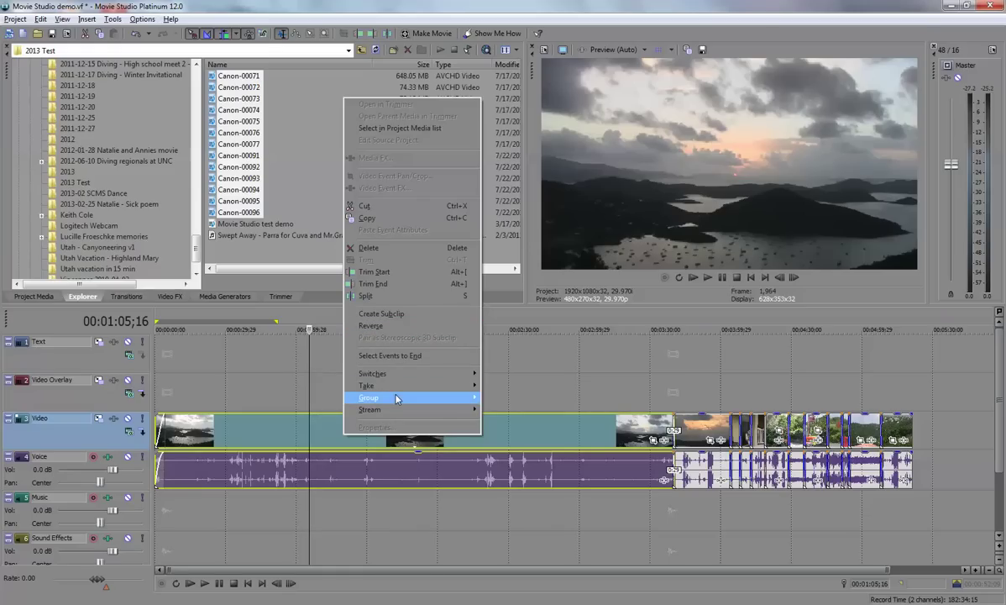
{"action": "mouse_move", "coordinate": [396, 398]}
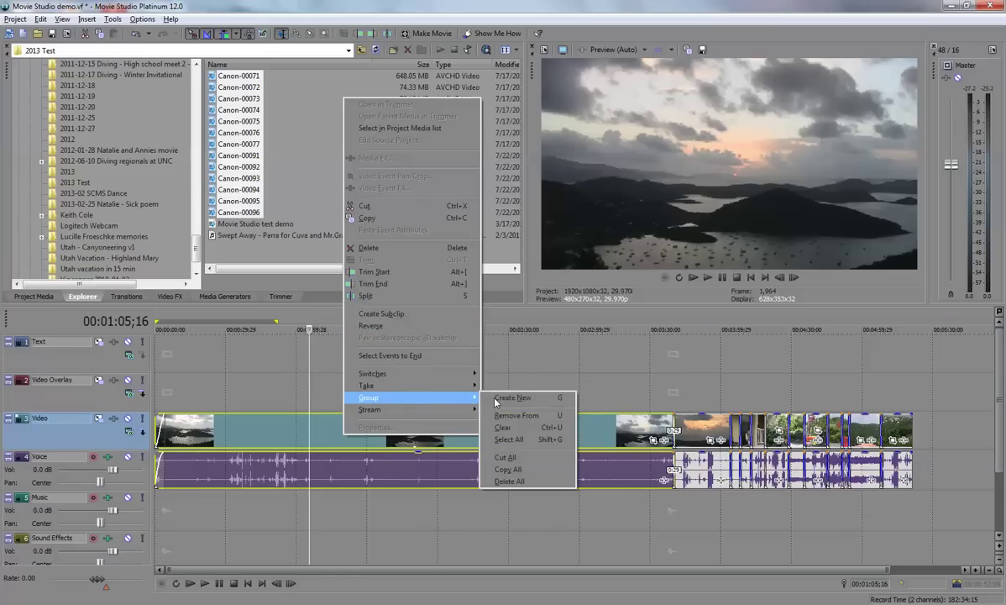
{"action": "left_click", "coordinate": [548, 415]}
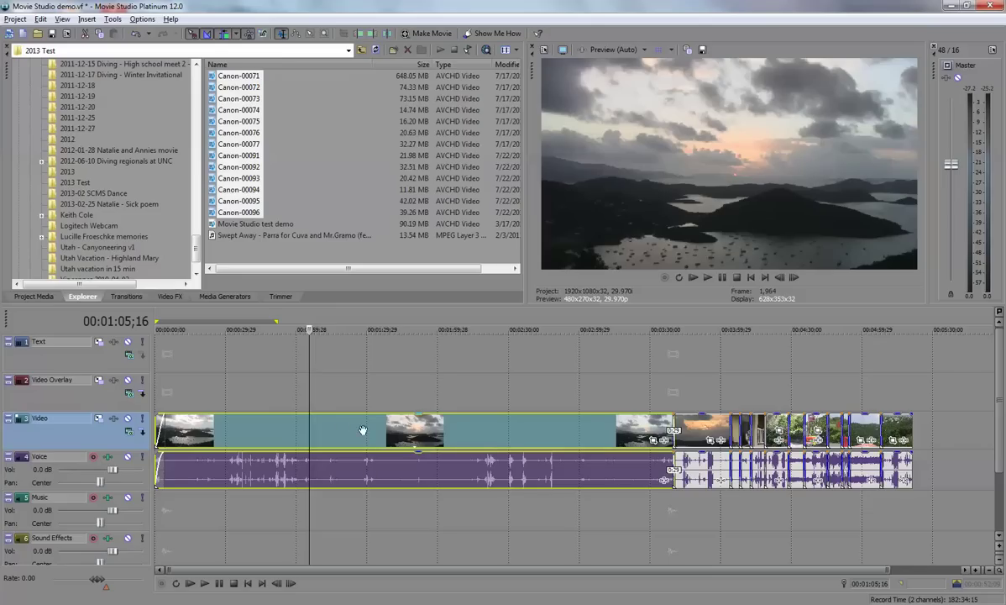
{"action": "left_click", "coordinate": [337, 469]}
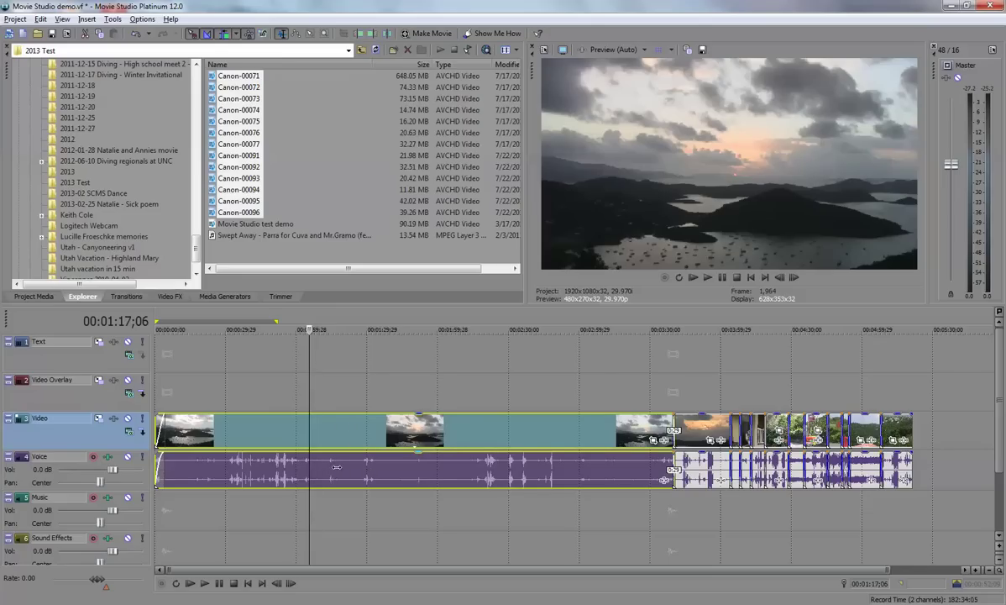
{"action": "left_click", "coordinate": [225, 36]}
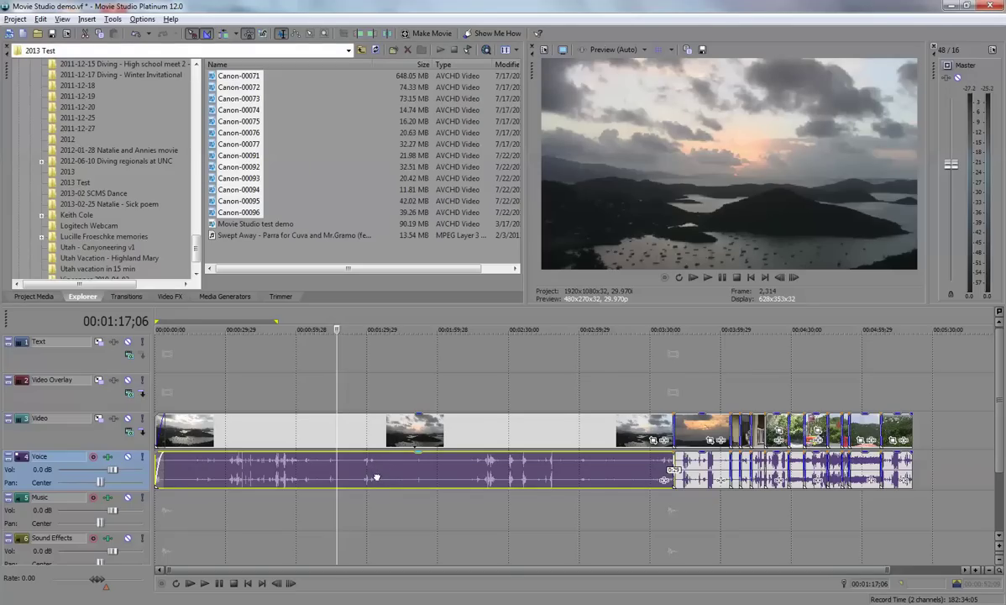
{"action": "left_click_drag", "start_coordinate": [377, 459], "coordinate": [370, 514]}
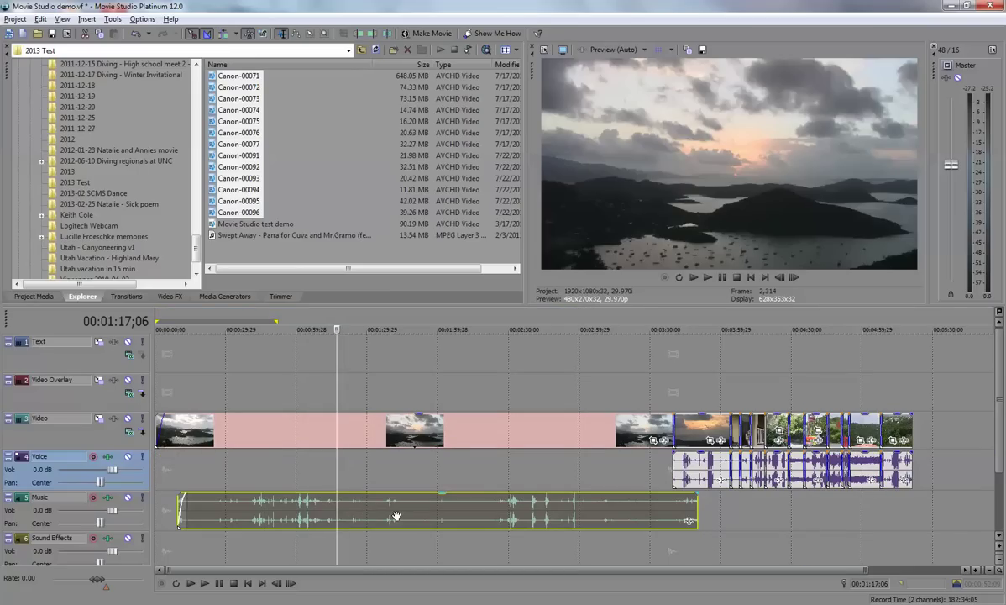
{"action": "mouse_move", "coordinate": [382, 517]}
{"action": "left_mouse_down"}
{"action": "mouse_move", "coordinate": [404, 514]}
{"action": "mouse_move", "coordinate": [372, 511]}
{"action": "left_mouse_up"}
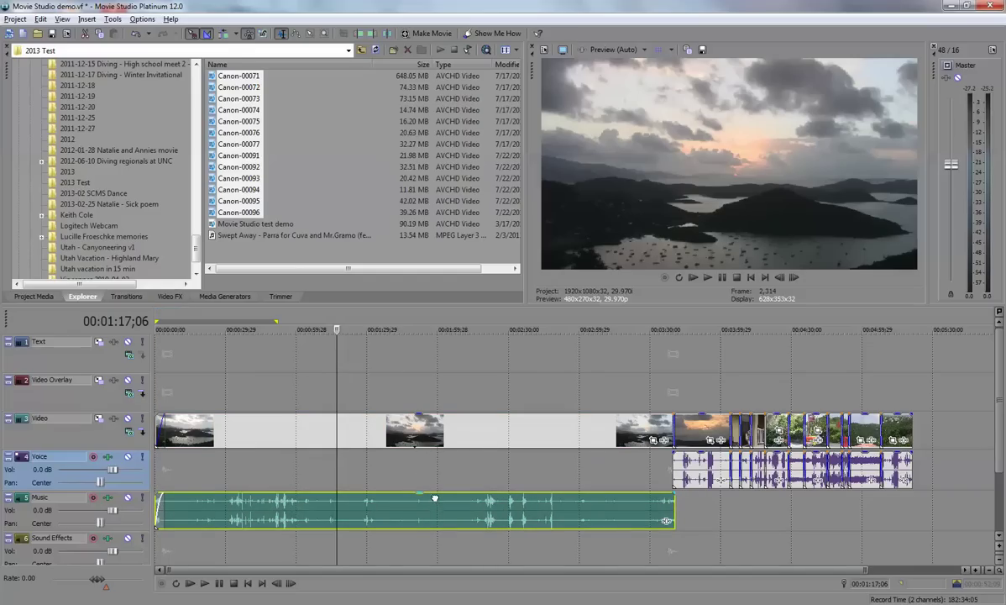
{"action": "left_click_drag", "start_coordinate": [434, 498], "coordinate": [410, 467]}
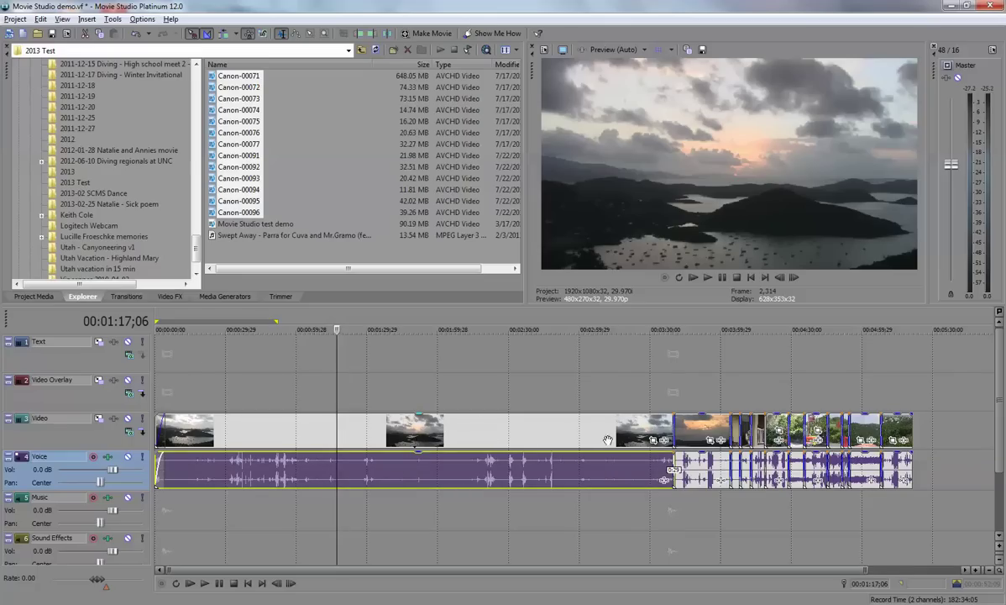
Step: Group the long video clip and its Voice audio with Group > Create New, then confirm they select together
{"action": "left_click", "coordinate": [346, 430]}
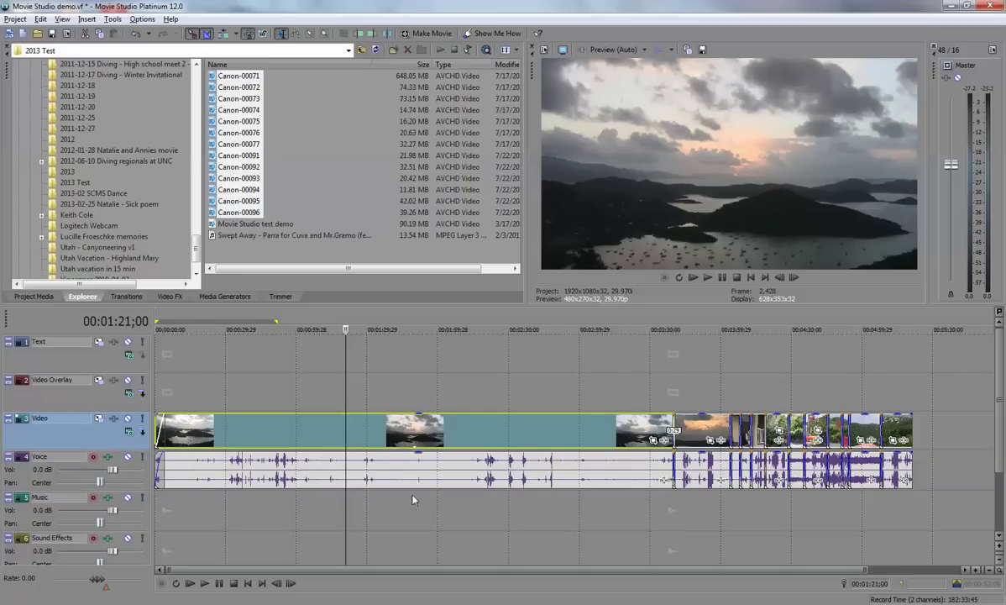
{"action": "left_click", "coordinate": [388, 467]}
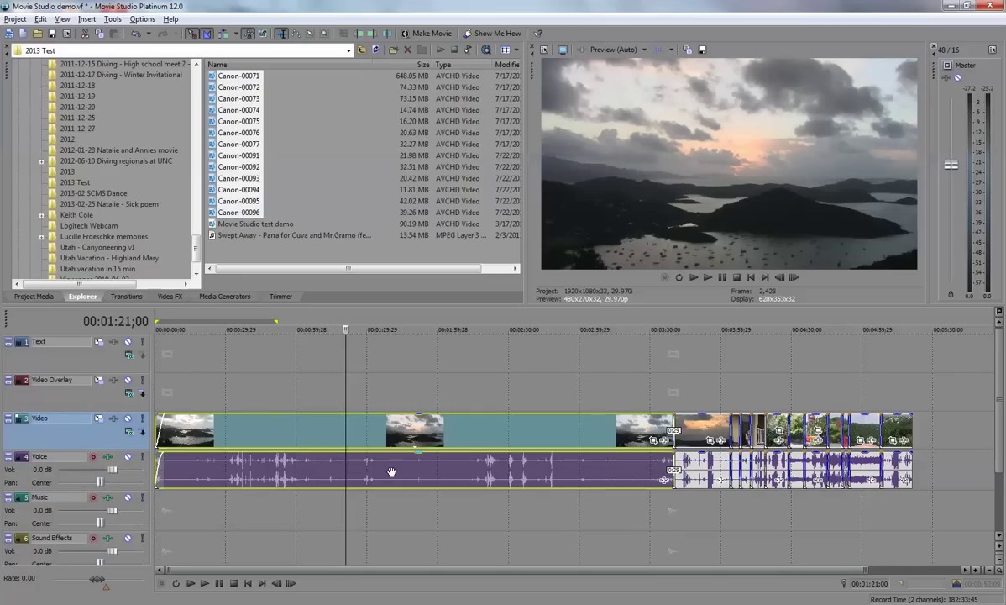
{"action": "right_click", "coordinate": [405, 427]}
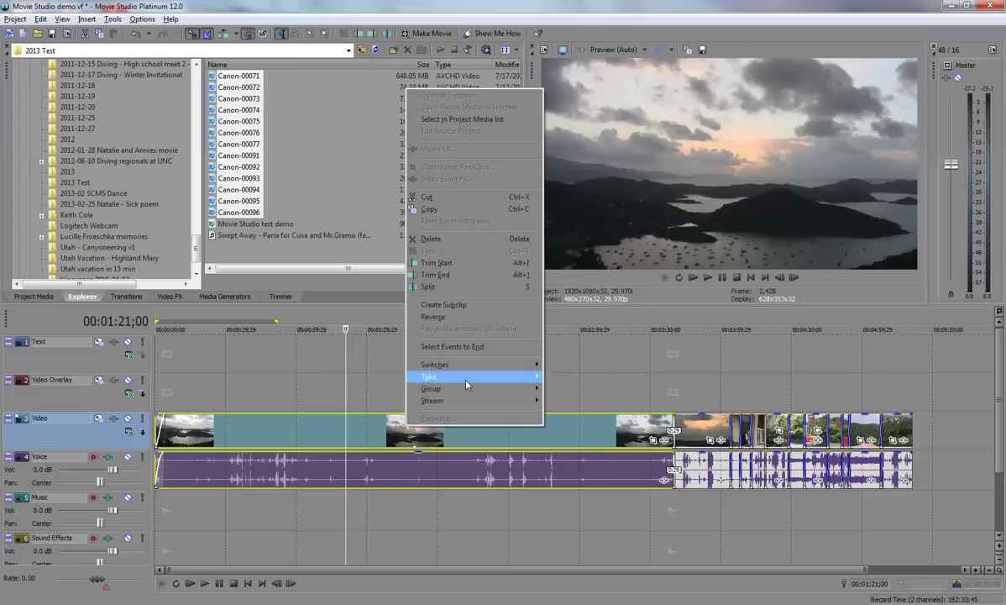
{"action": "mouse_move", "coordinate": [474, 395]}
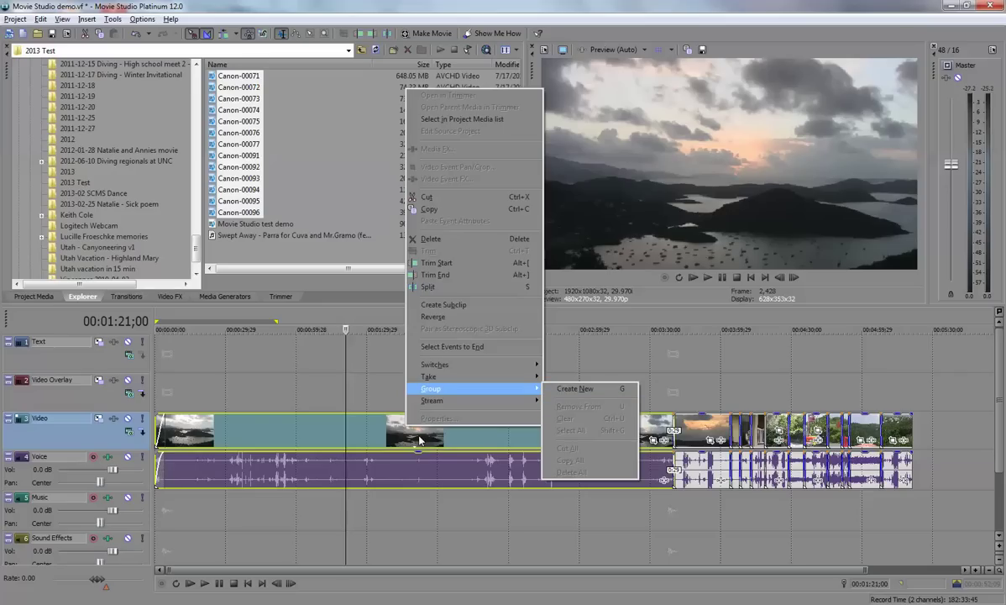
{"action": "left_click", "coordinate": [623, 388]}
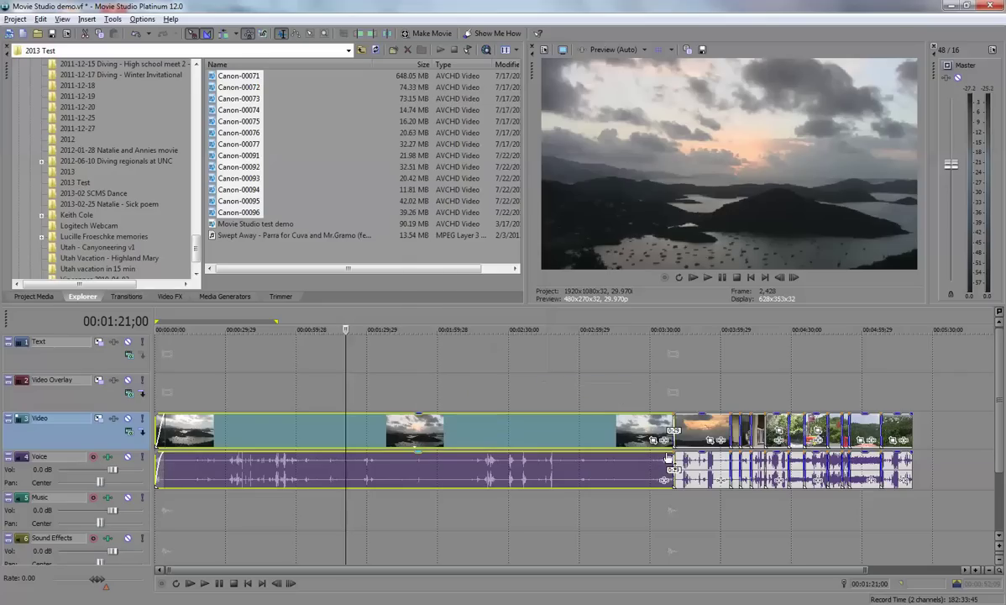
{"action": "left_click", "coordinate": [572, 432]}
{"action": "left_click", "coordinate": [681, 442]}
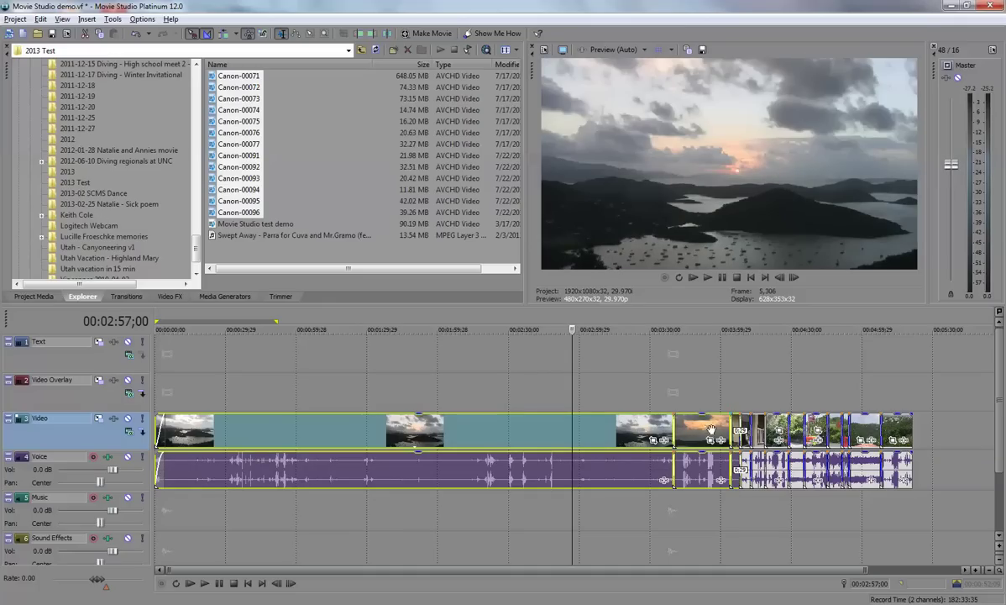
{"action": "left_click", "coordinate": [450, 426]}
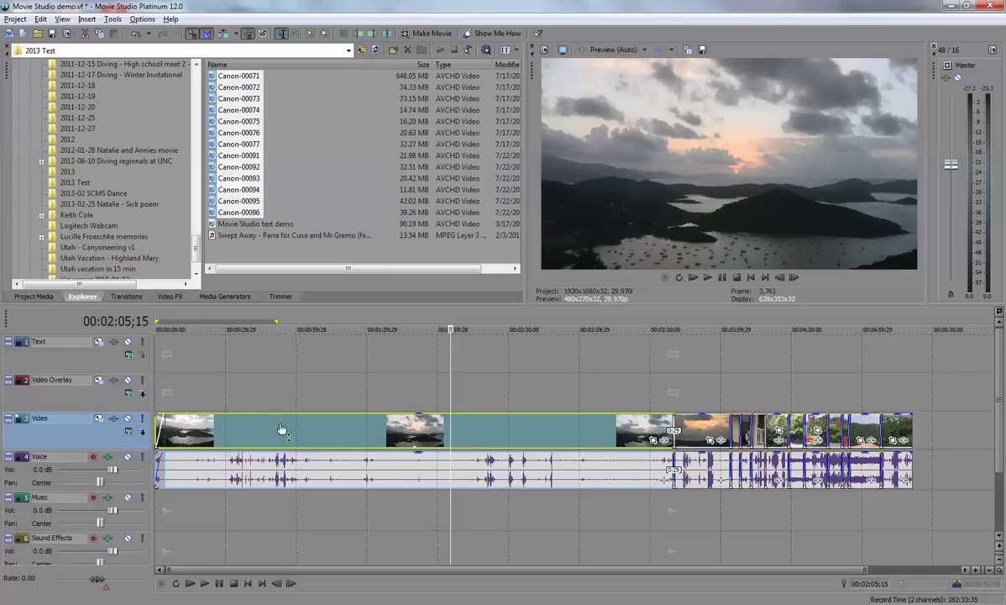
Step: Shift the sunset clip and all later clips slightly right, leaving a gap after the harbour clip
{"action": "left_click", "coordinate": [226, 429]}
{"action": "left_click", "coordinate": [293, 406]}
{"action": "key", "text": "ctrl+z"}
{"action": "key", "text": "ctrl+z"}
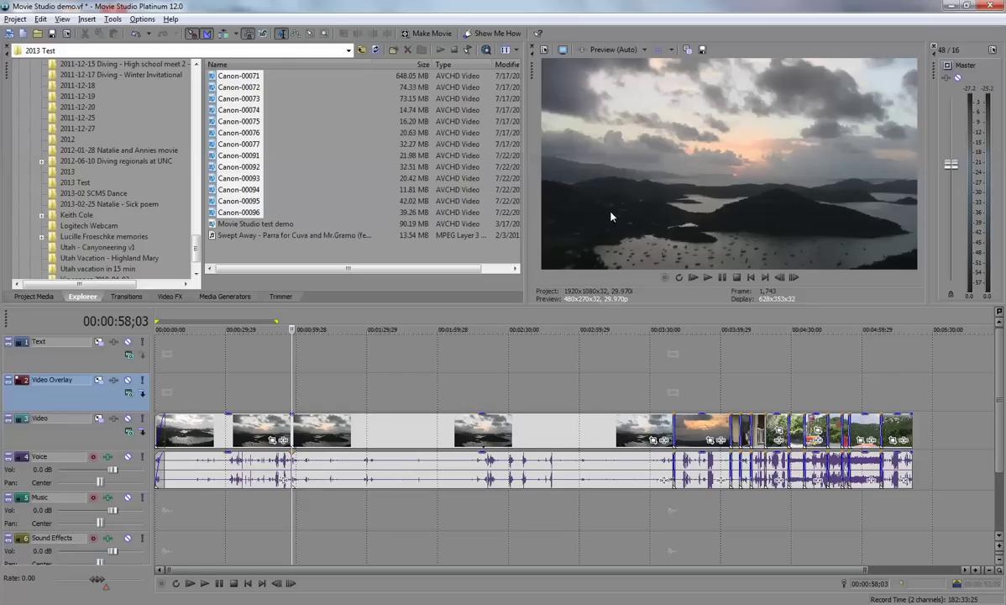
{"action": "key", "text": "space"}
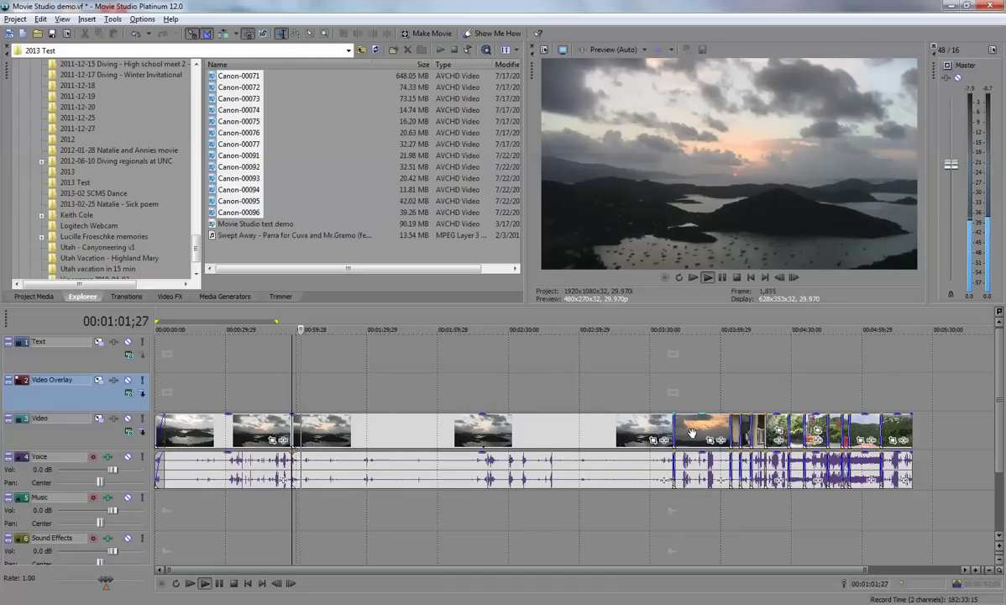
{"action": "left_click", "coordinate": [694, 429]}
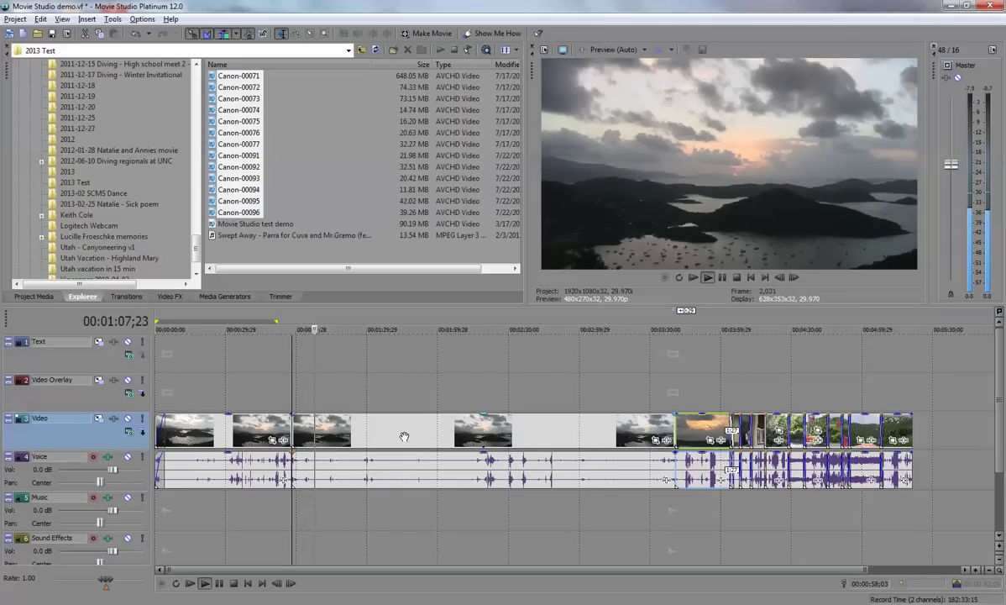
{"action": "key", "text": "Return"}
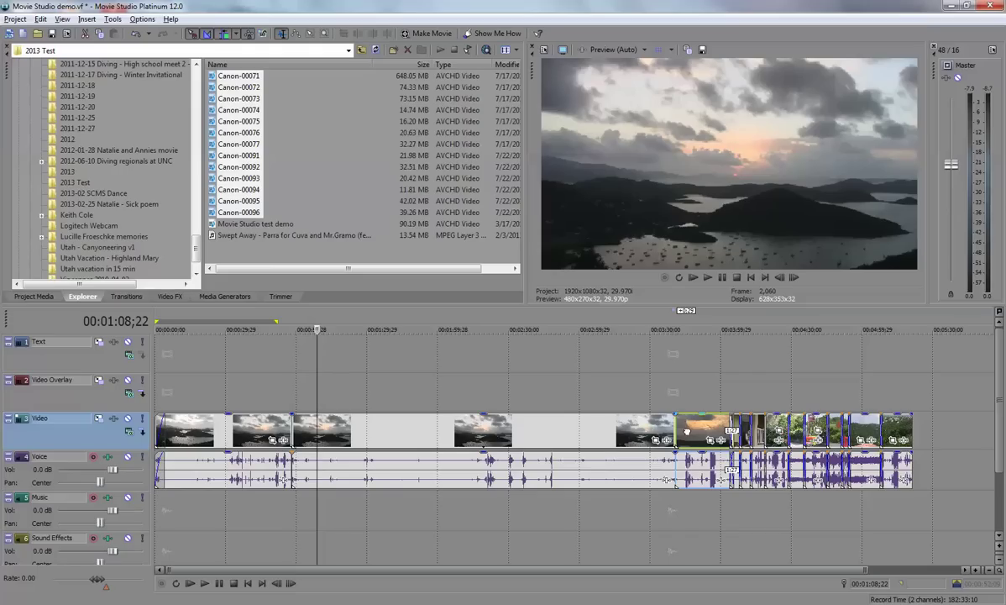
{"action": "left_click_drag", "start_coordinate": [682, 430], "coordinate": [698, 430]}
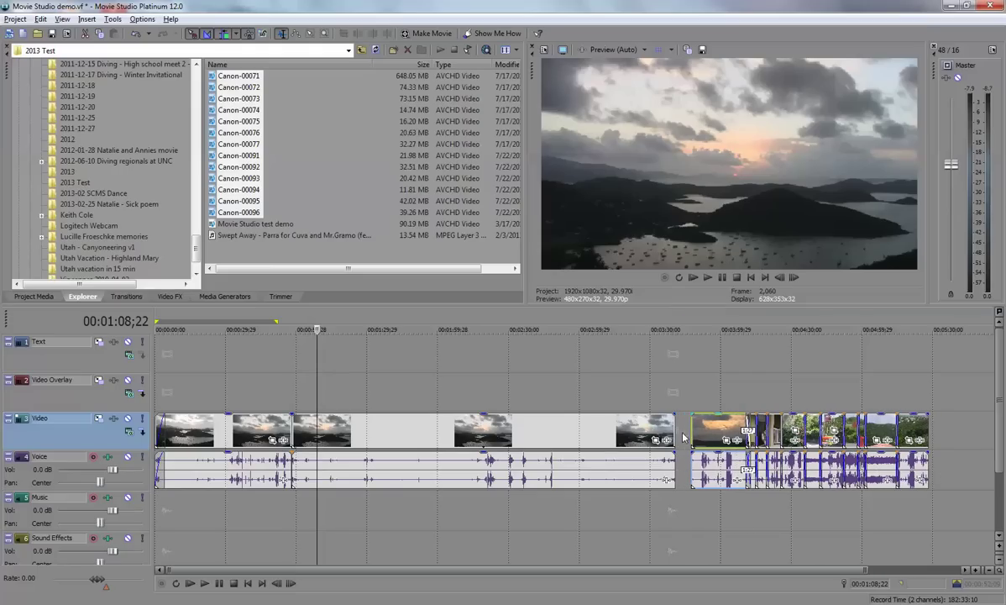
Step: Ctrl-drag the harbour clip's right edge left to make it a 4x-speed time-lapse
{"action": "left_click", "coordinate": [504, 426]}
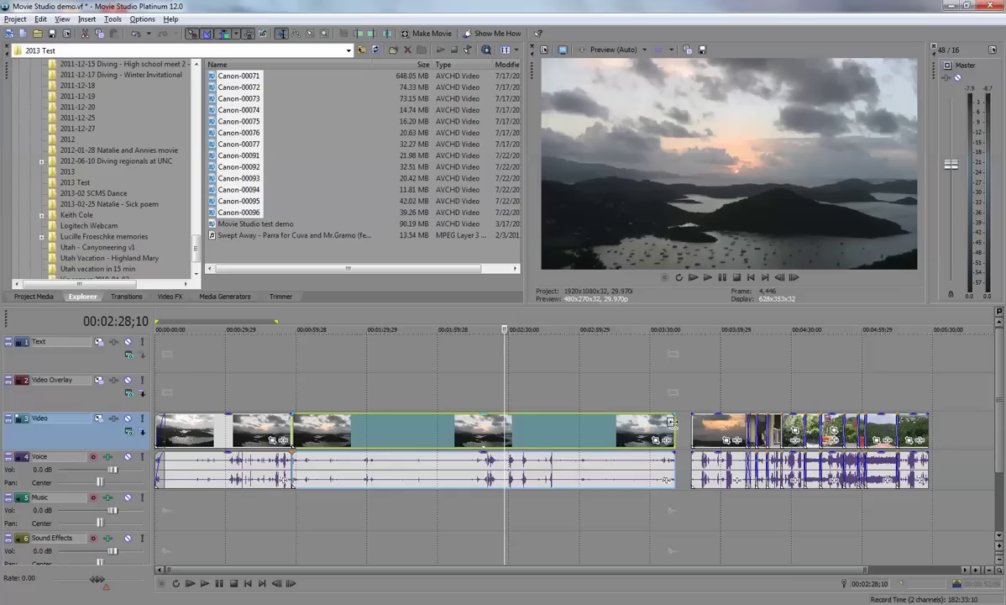
{"action": "left_click_drag", "start_coordinate": [671, 422], "coordinate": [365, 428]}
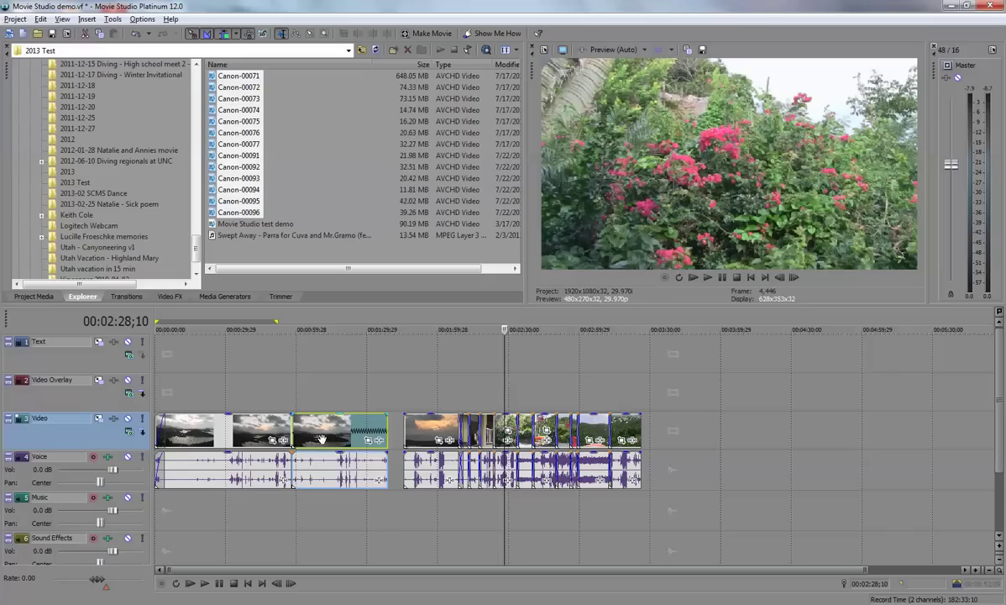
{"action": "left_click", "coordinate": [275, 375]}
{"action": "key", "text": "space"}
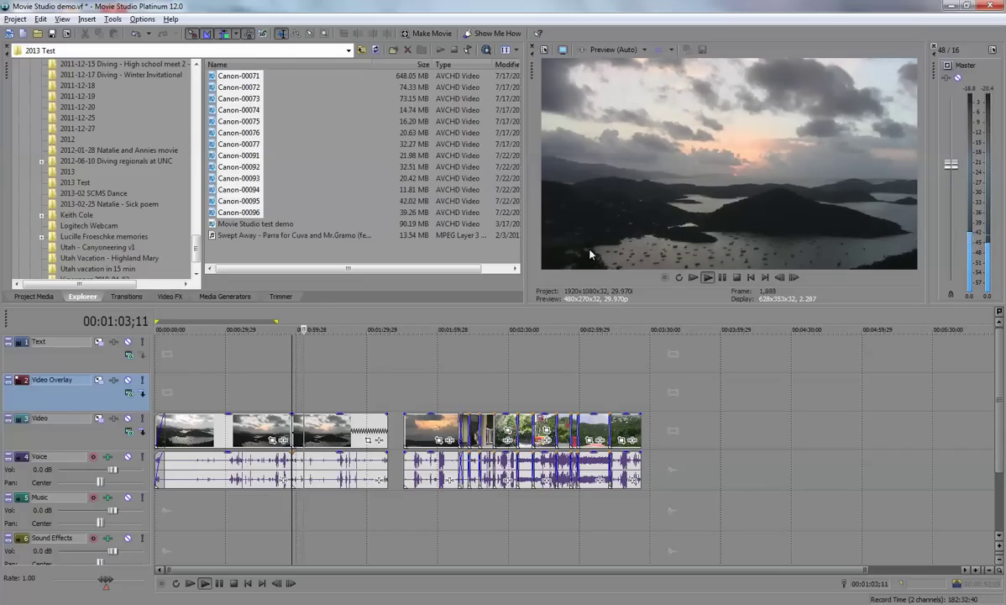
{"action": "key", "text": "space"}
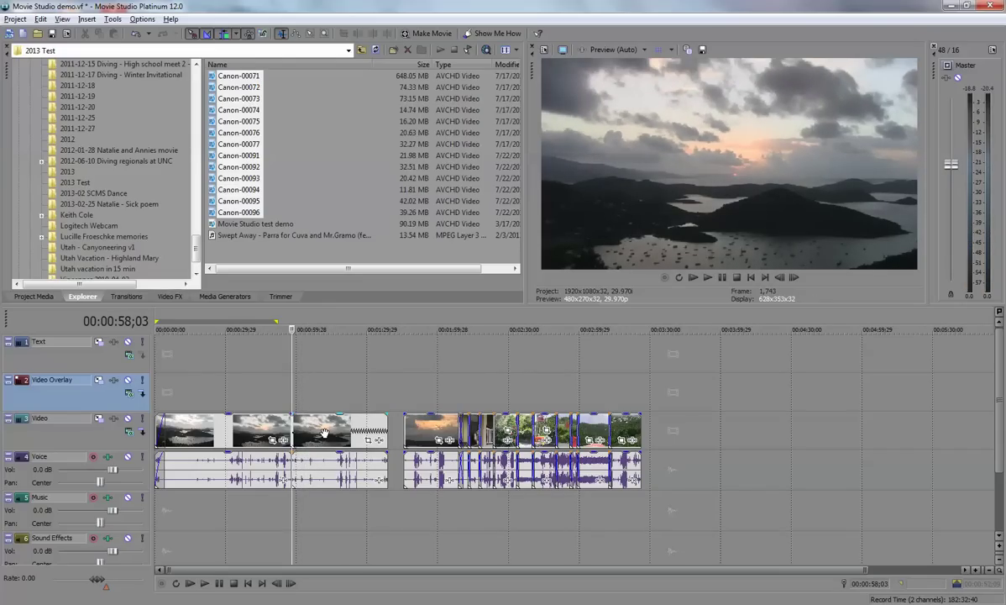
{"action": "right_click", "coordinate": [325, 436]}
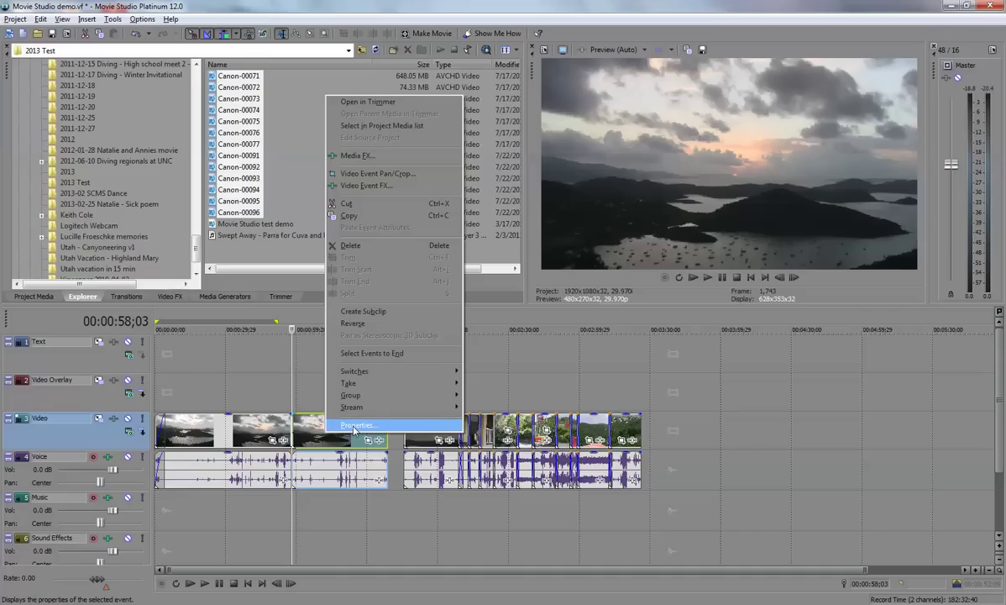
{"action": "left_click", "coordinate": [353, 427]}
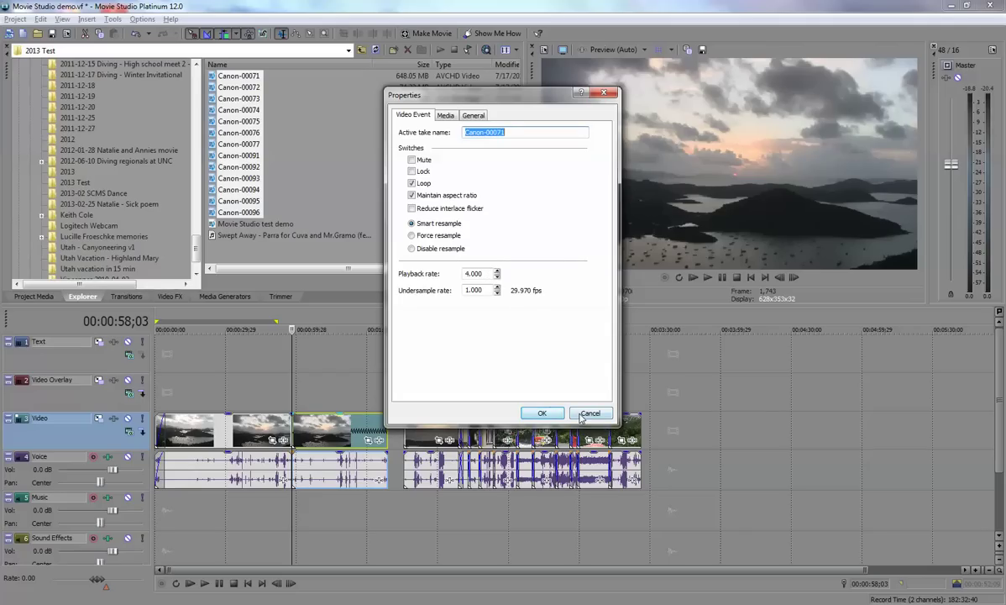
{"action": "left_click", "coordinate": [580, 415]}
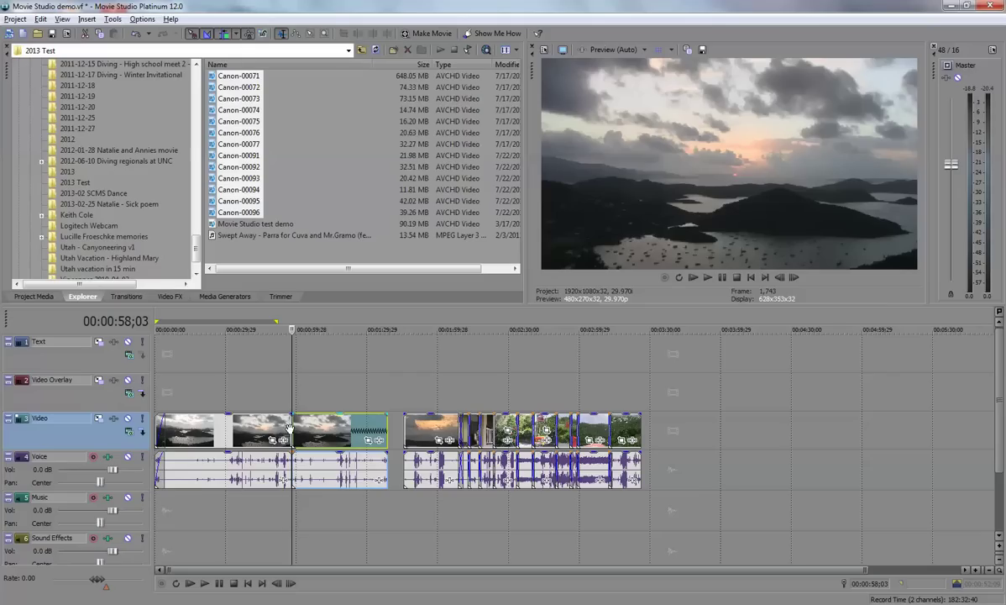
Step: Open the Event Pan/Crop editor for the first Video-track clip, Canon-00071
{"action": "left_click", "coordinate": [220, 430]}
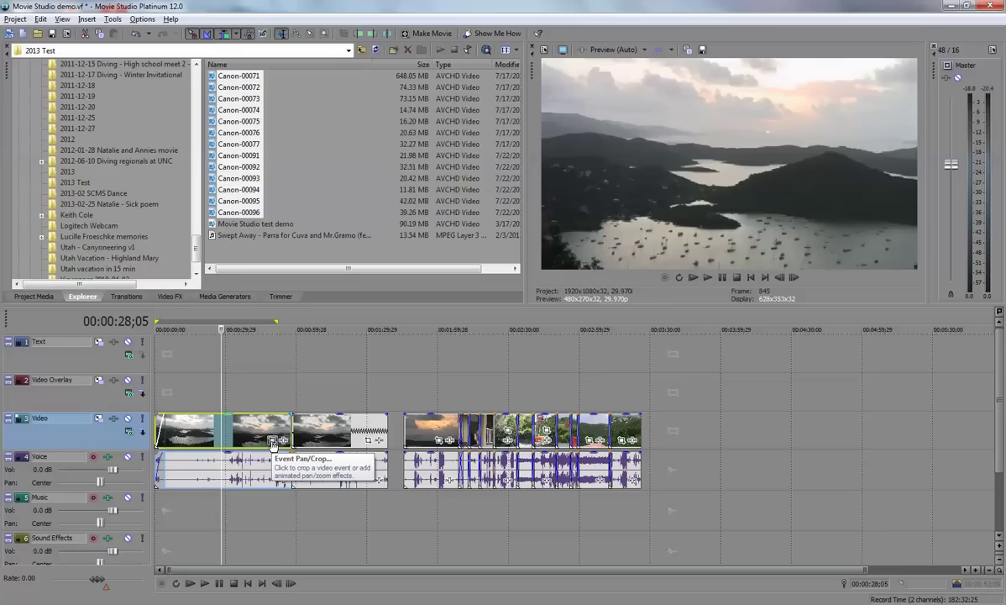
{"action": "left_click", "coordinate": [272, 443]}
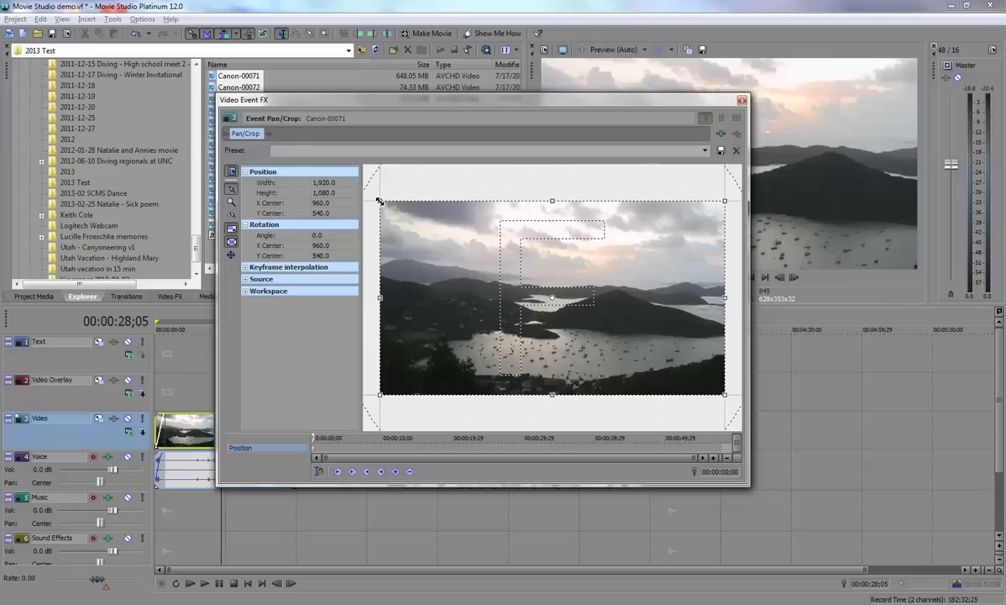
Step: Zoom the opening crop in on the boats at 1,125.2 × 632.9, centred at 903.3, 746.9
{"action": "left_click_drag", "start_coordinate": [379, 201], "coordinate": [452, 249]}
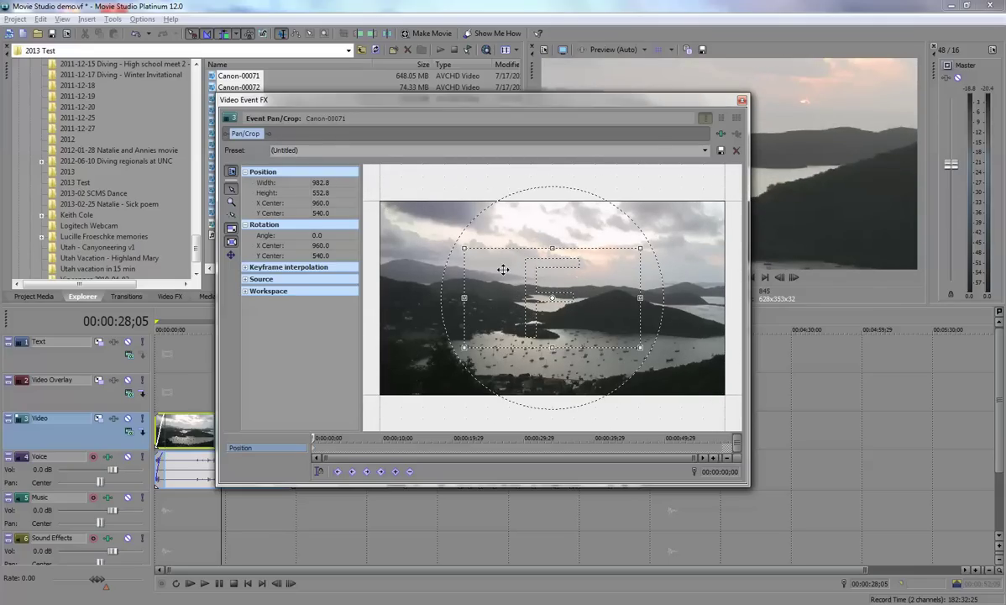
{"action": "left_click_drag", "start_coordinate": [503, 269], "coordinate": [491, 308]}
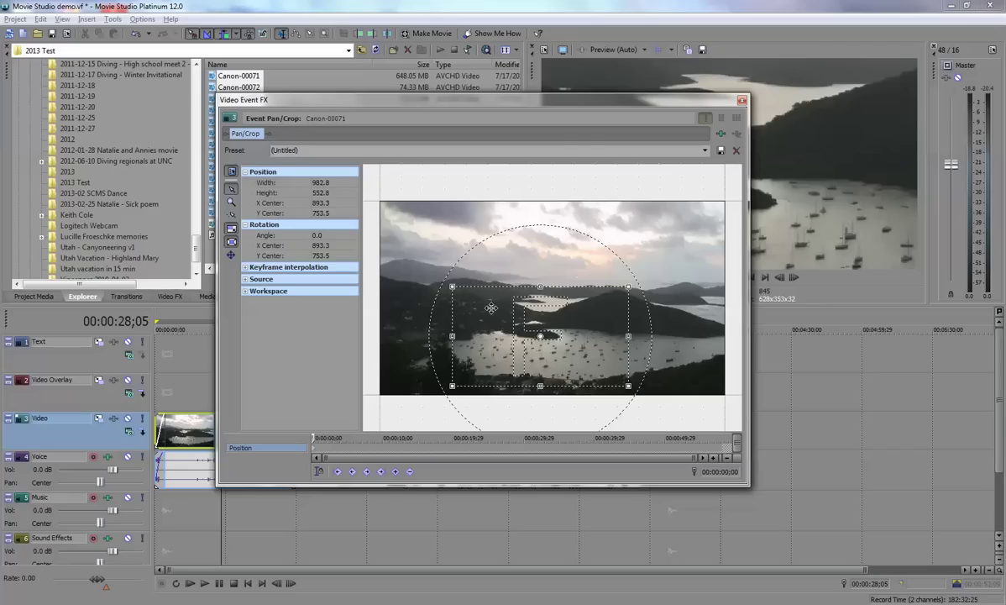
{"action": "left_click_drag", "start_coordinate": [551, 98], "coordinate": [396, 114]}
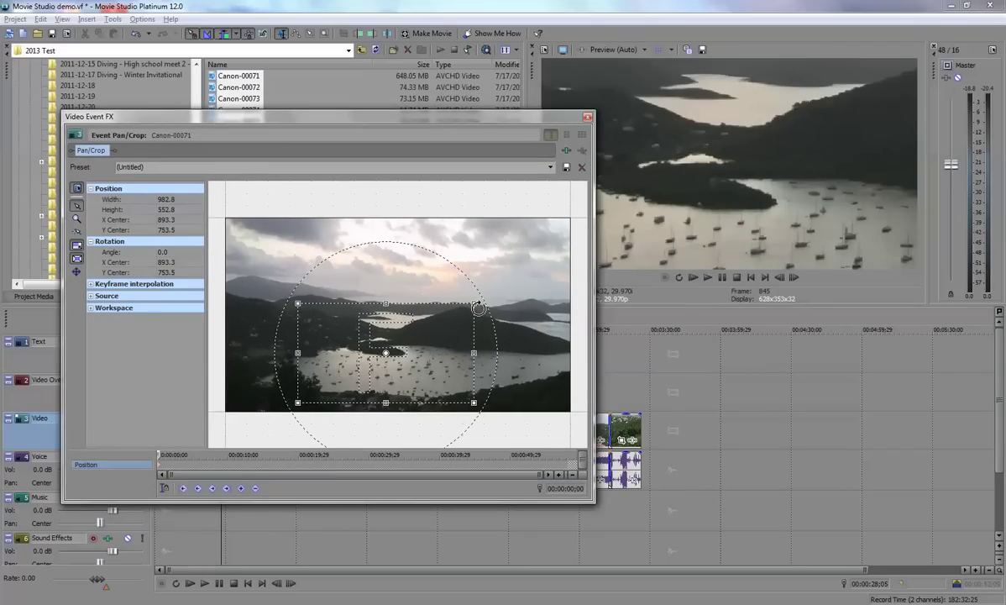
{"action": "left_click_drag", "start_coordinate": [477, 305], "coordinate": [487, 296]}
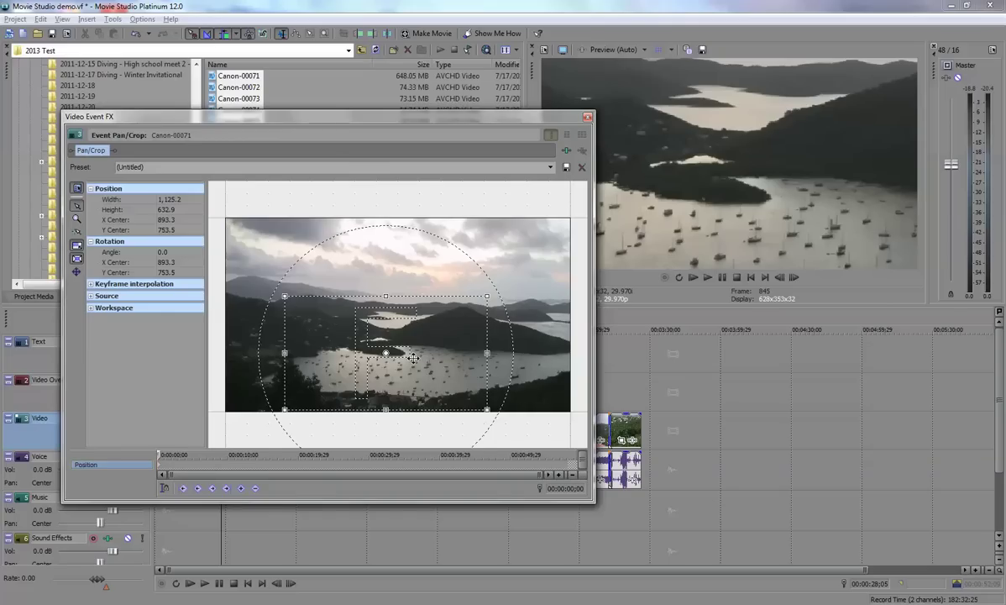
{"action": "left_click_drag", "start_coordinate": [417, 350], "coordinate": [399, 367]}
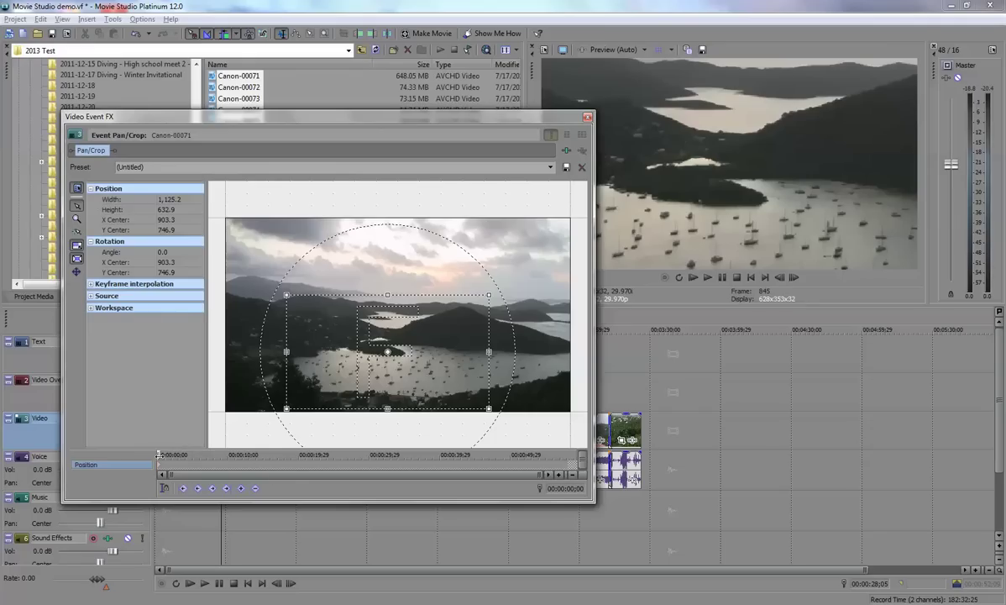
Step: At about 00:00:12;26, widen the crop to 1,449.9 × 815.6, centred at 873.3, 526.7
{"action": "left_click_drag", "start_coordinate": [183, 455], "coordinate": [246, 455]}
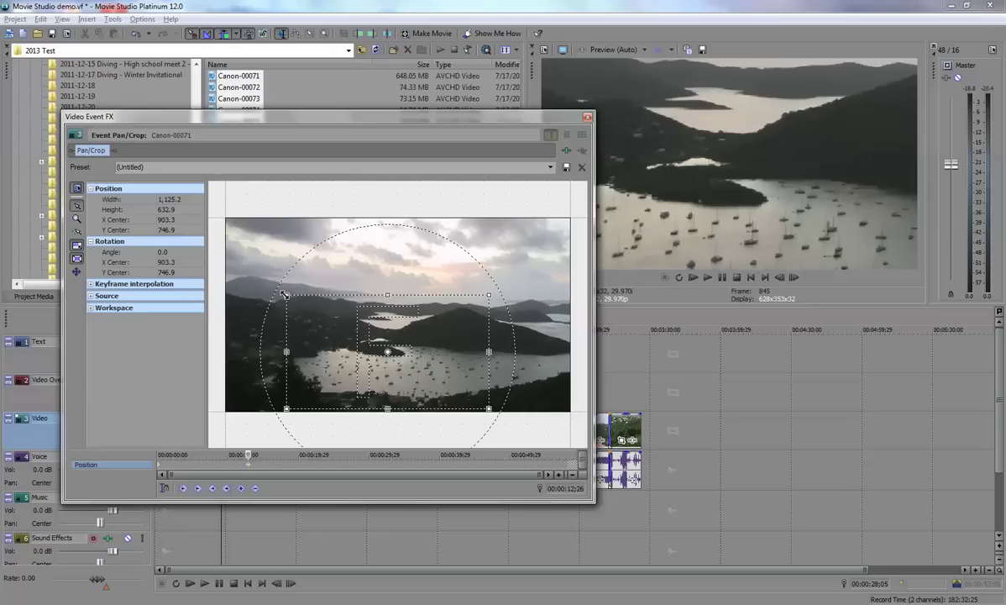
{"action": "left_click_drag", "start_coordinate": [285, 294], "coordinate": [259, 250]}
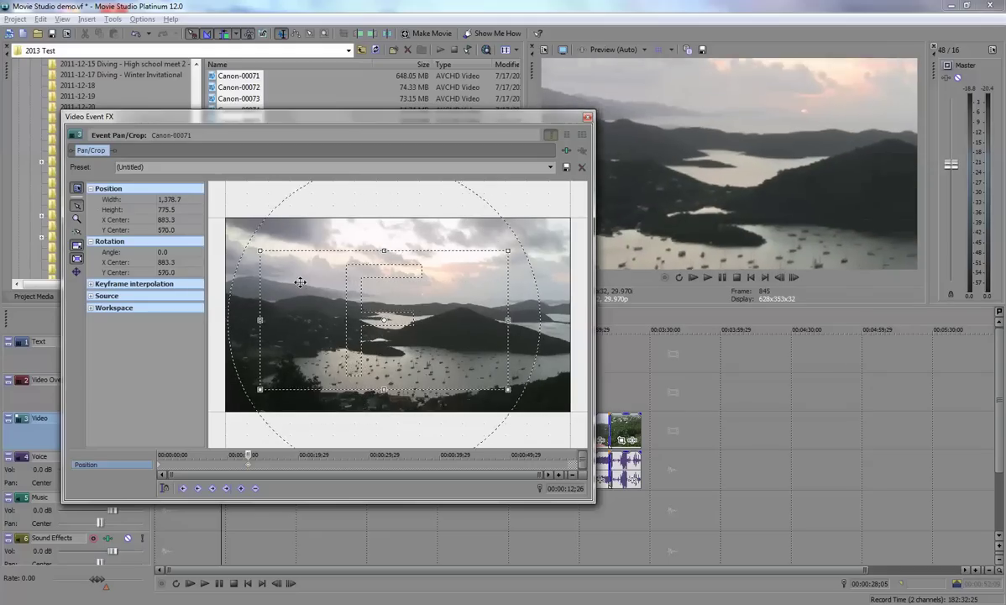
{"action": "left_click_drag", "start_coordinate": [300, 283], "coordinate": [250, 240]}
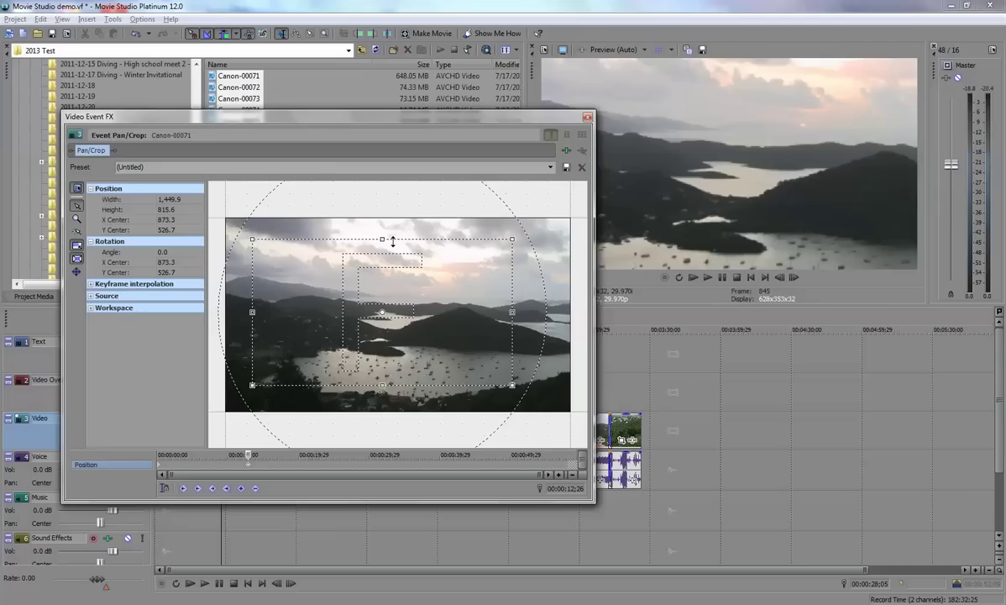
{"action": "left_click", "coordinate": [551, 168]}
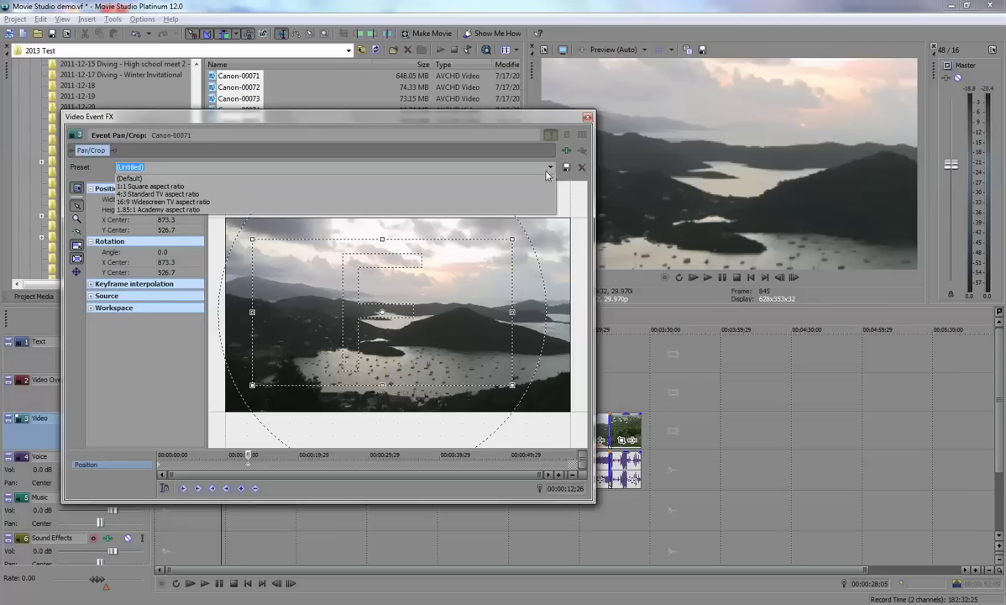
Step: Apply the 16:9 Widescreen TV preset to the 12-second keyframe, showing the full 1,920 × 1,080 frame
{"action": "left_click", "coordinate": [171, 203]}
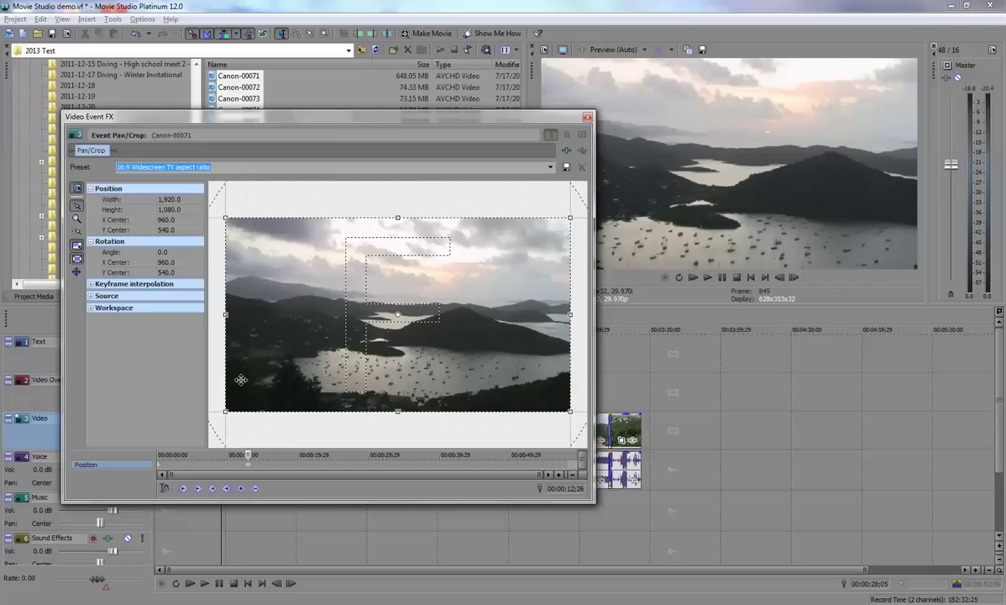
{"action": "mouse_move", "coordinate": [248, 454]}
{"action": "left_mouse_down"}
{"action": "mouse_move", "coordinate": [159, 455]}
{"action": "mouse_move", "coordinate": [234, 454]}
{"action": "left_mouse_up"}
{"action": "left_click", "coordinate": [589, 117]}
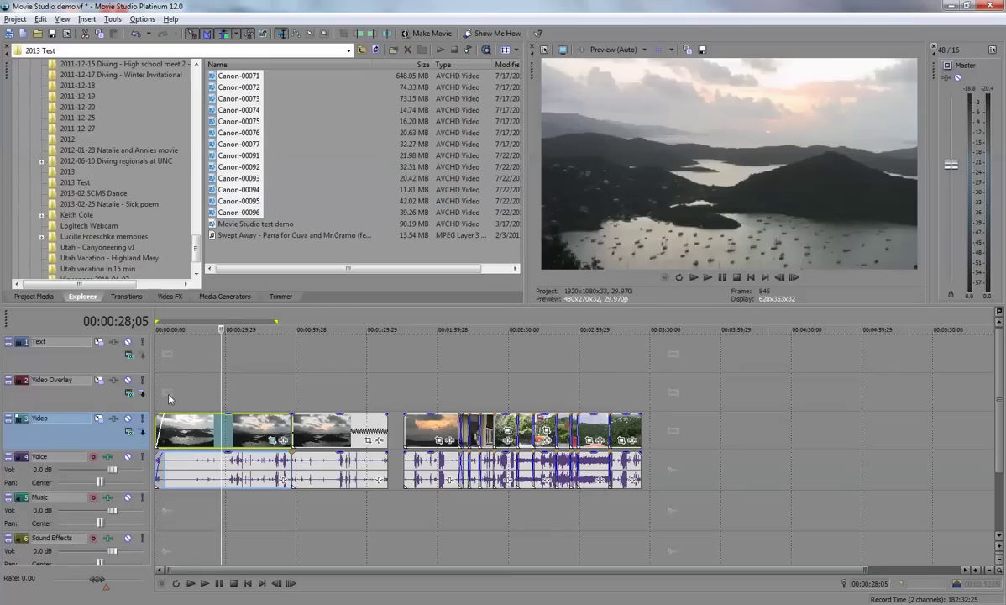
{"action": "left_click", "coordinate": [210, 410]}
{"action": "key", "text": "space"}
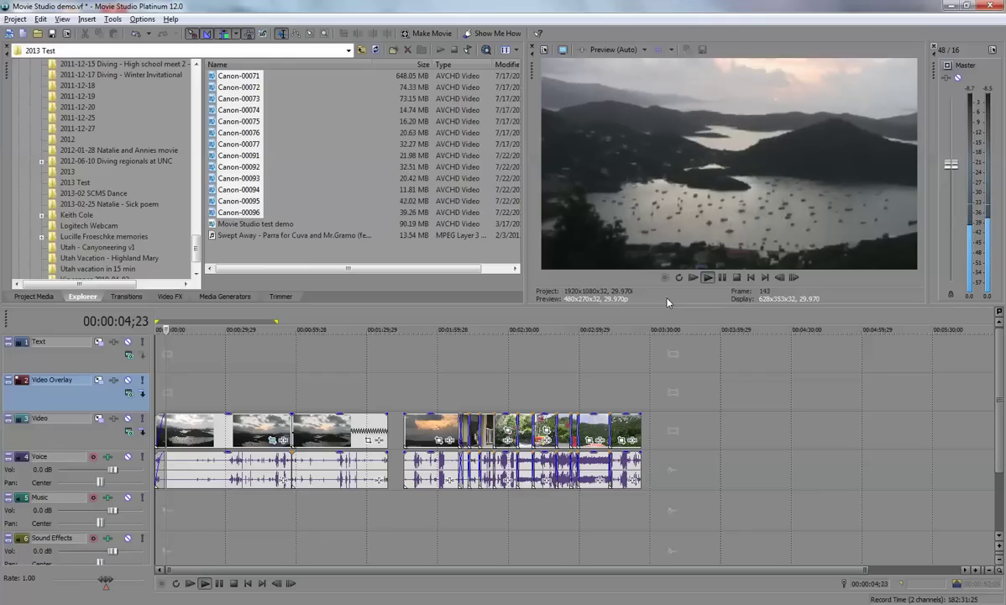
{"action": "key", "text": "Return"}
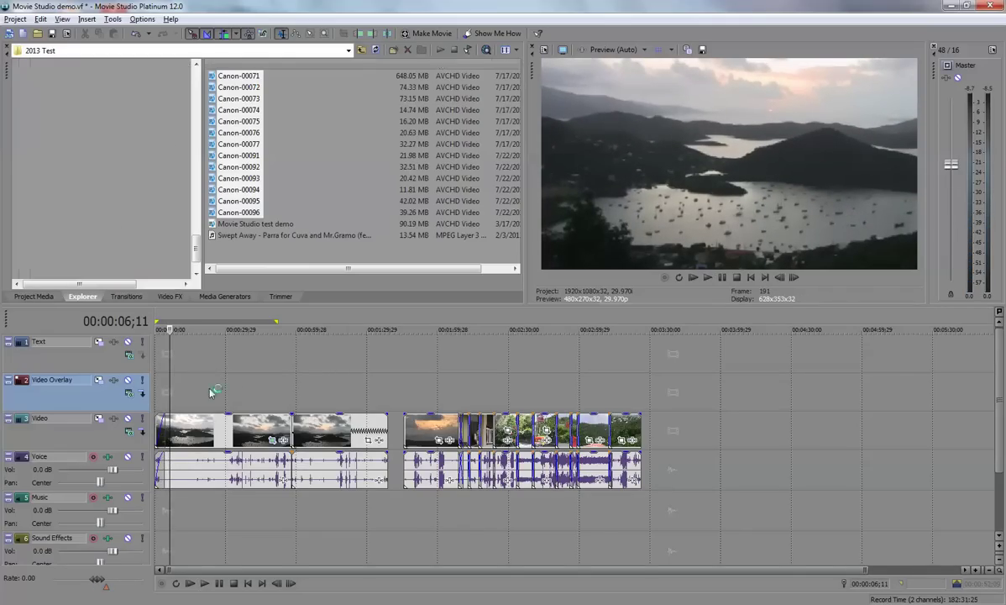